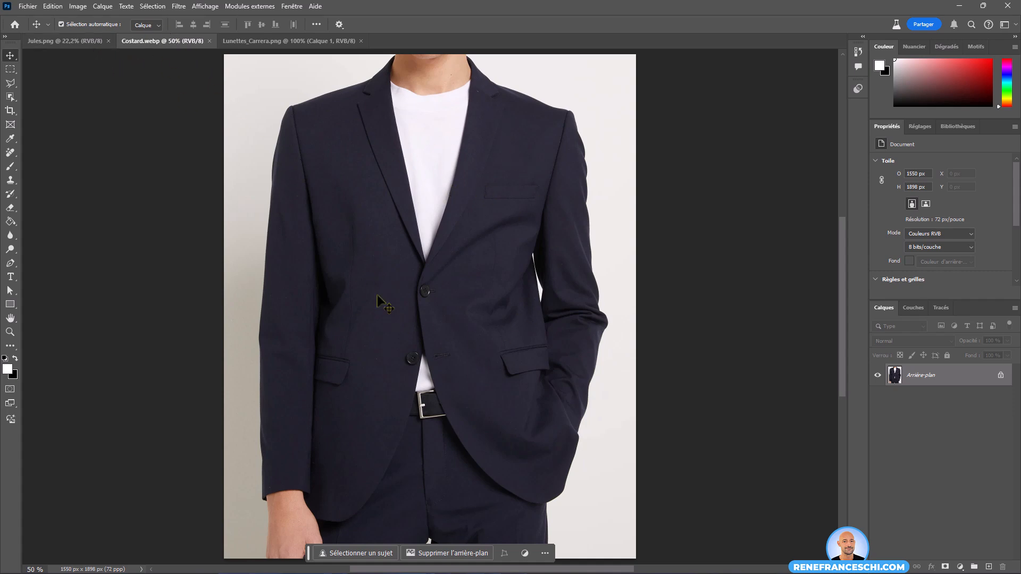
In the portrait photo, outline the man's T-shirt and both arms with the Polygonal Lasso, leaving out the neck and hands
left_click(308, 41)
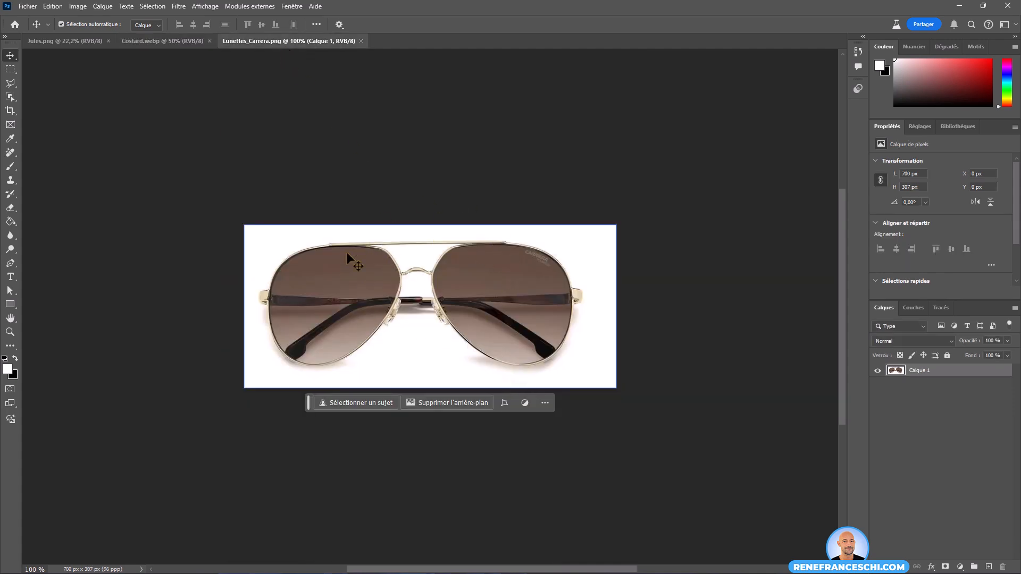
left_click(60, 40)
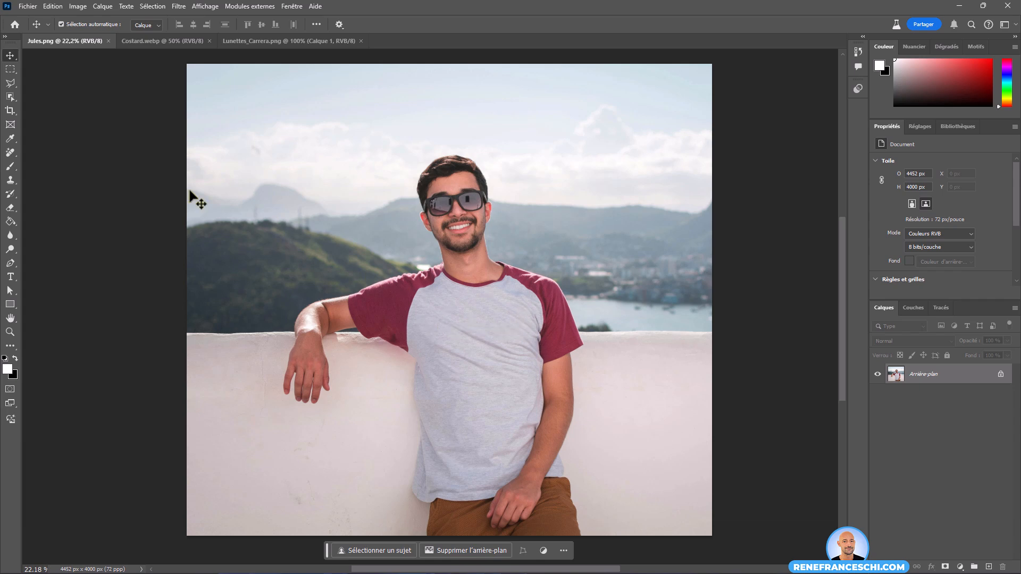
left_click(11, 83)
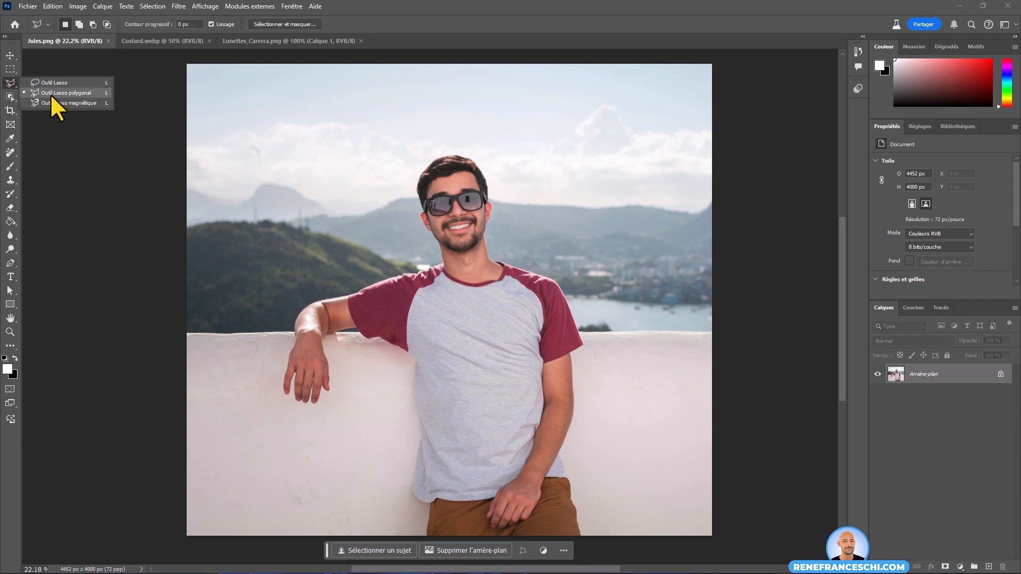
left_click(19, 93)
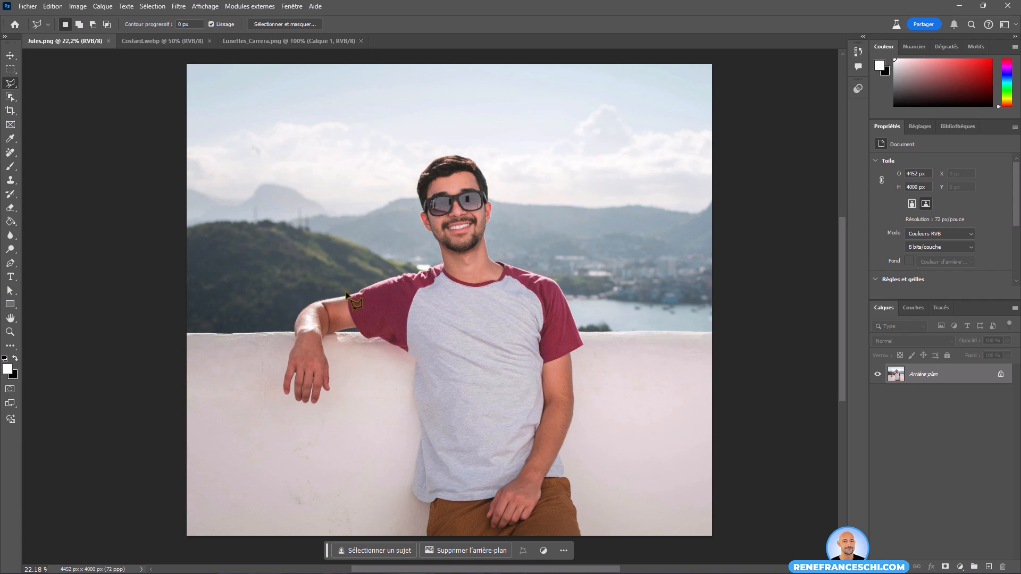
left_click(443, 261)
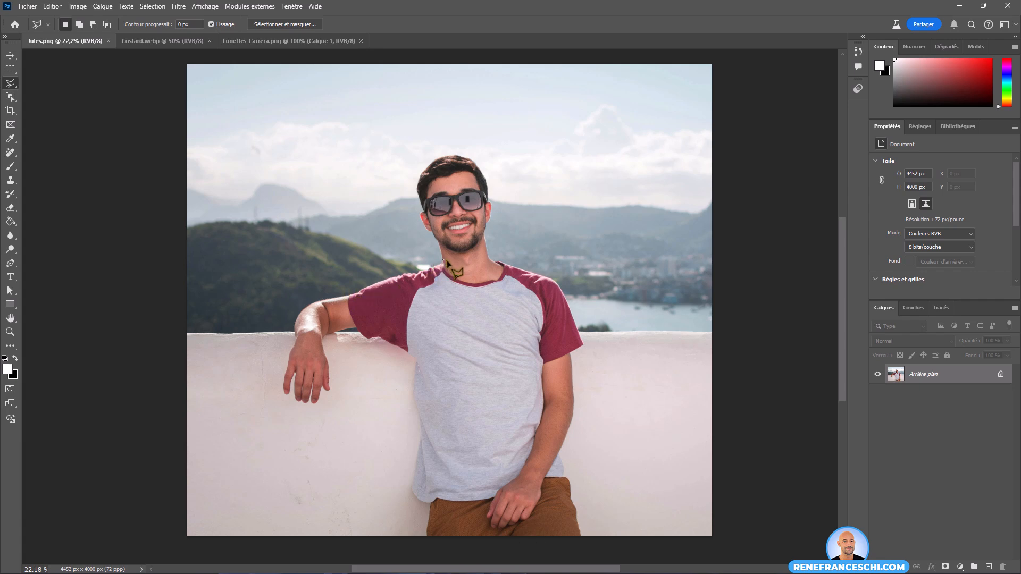
left_click(447, 269)
left_click(471, 281)
left_click(495, 275)
left_click(498, 261)
left_click(559, 276)
left_click(591, 343)
left_click(566, 445)
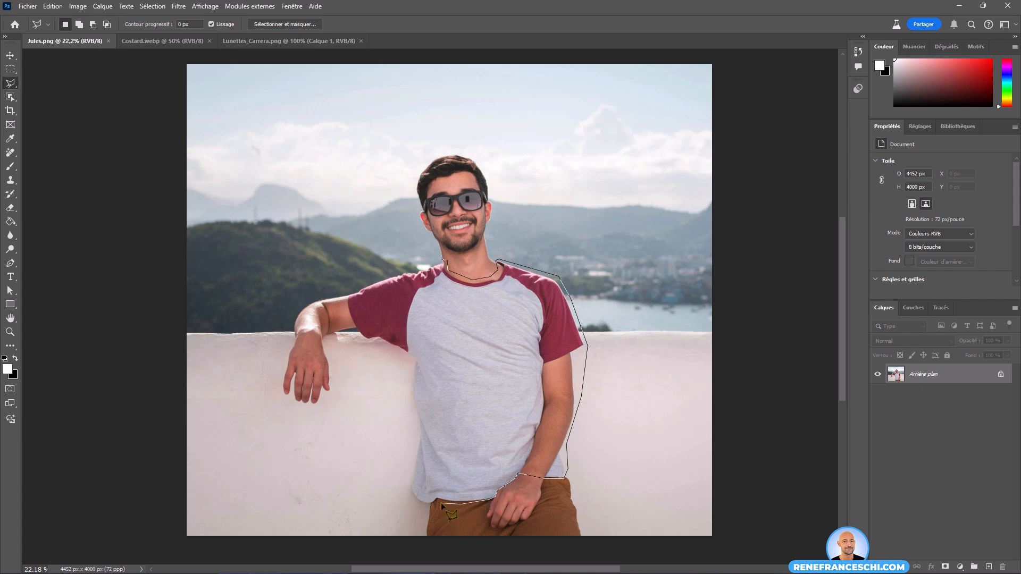
left_click(427, 506)
left_click(407, 500)
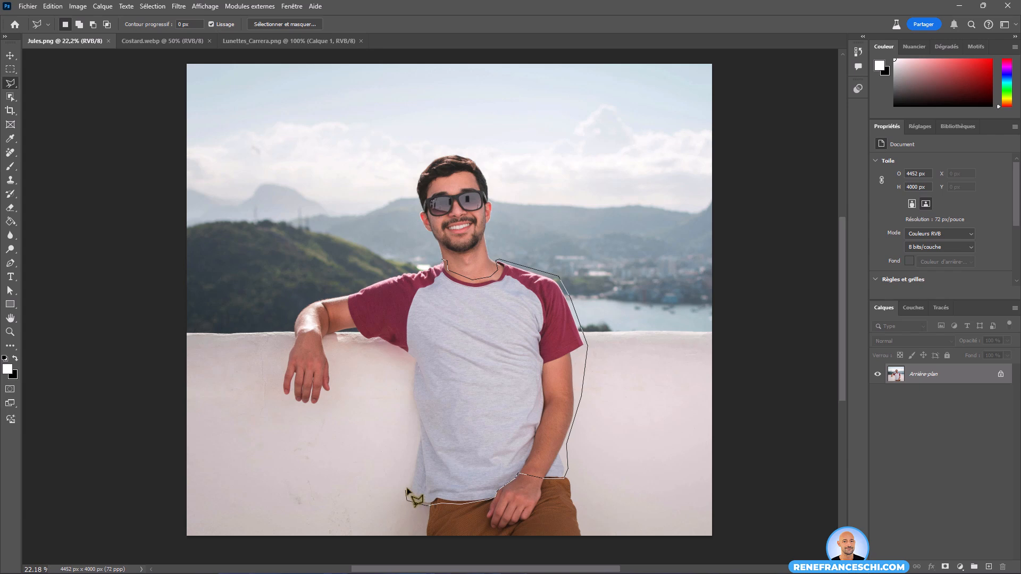
left_click(417, 427)
left_click(411, 361)
left_click(352, 331)
left_click(322, 339)
left_click(292, 333)
left_click(308, 302)
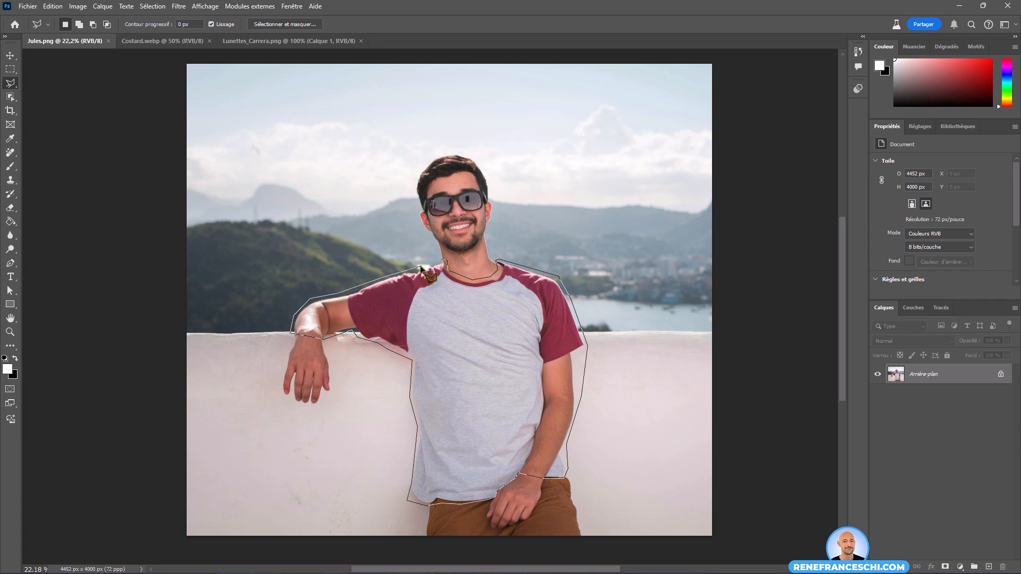
left_click(446, 264)
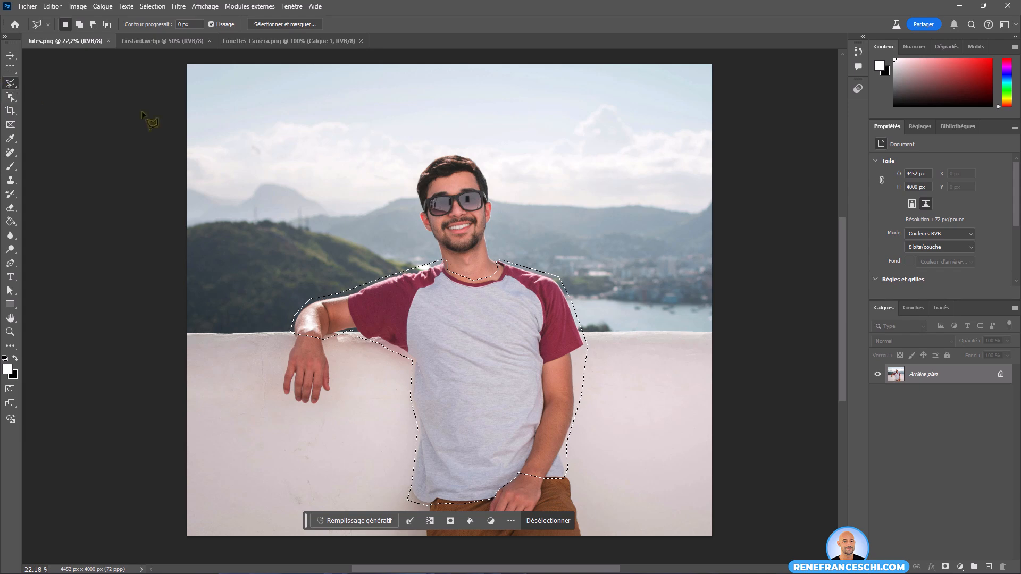
Start a Generative Fill on the clothing selection with the prompt "costard noir"
left_click(362, 522)
type("costard")
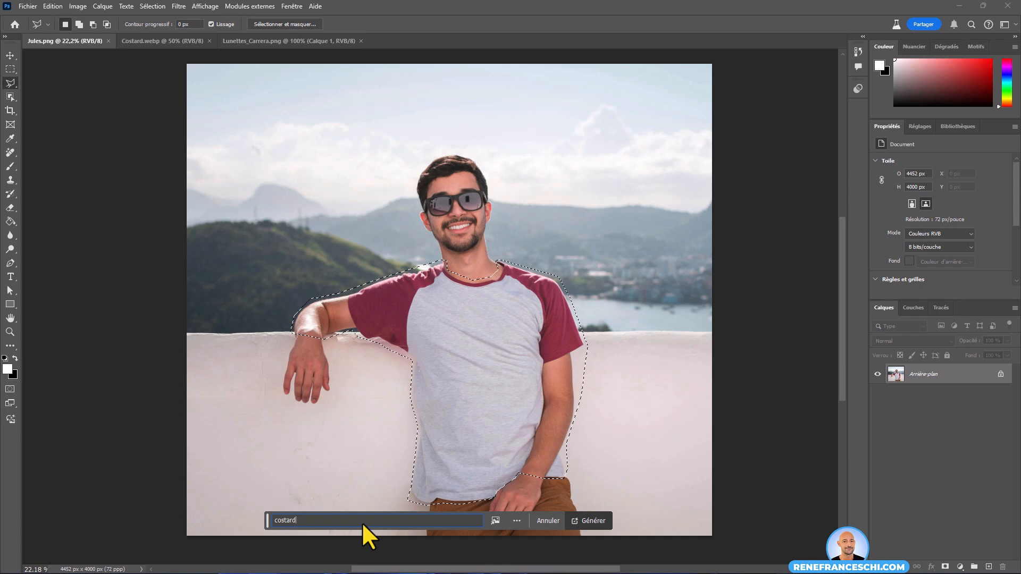
type(" noir")
Attach the Costard image from the IA Structure folder as the reference image and generate the suit
mouse_move(493, 519)
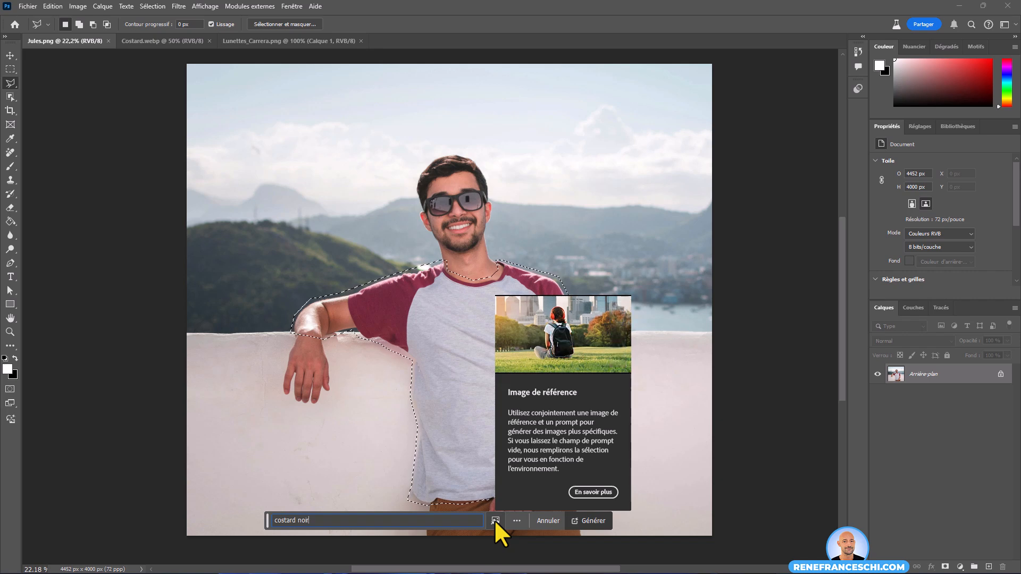
left_click(495, 521)
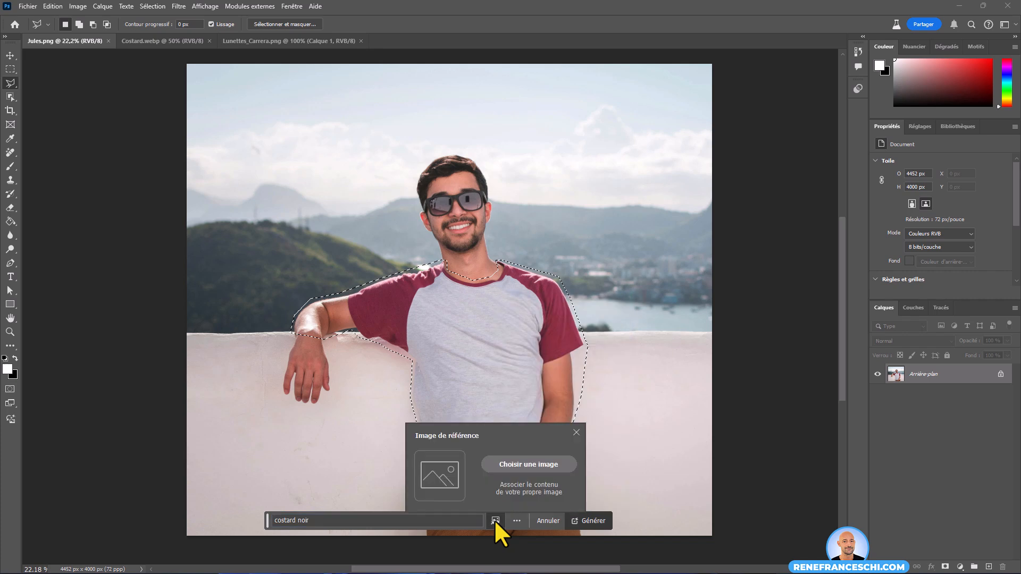
left_click(535, 464)
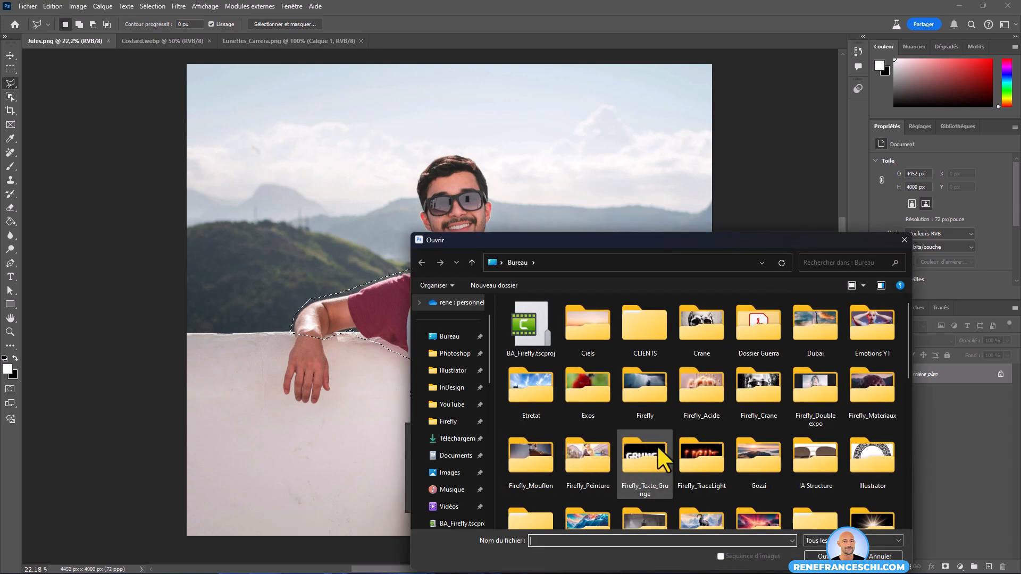
scroll(714, 446, "down", 8)
scroll(715, 446, "up", 8)
double_click(815, 457)
double_click(532, 327)
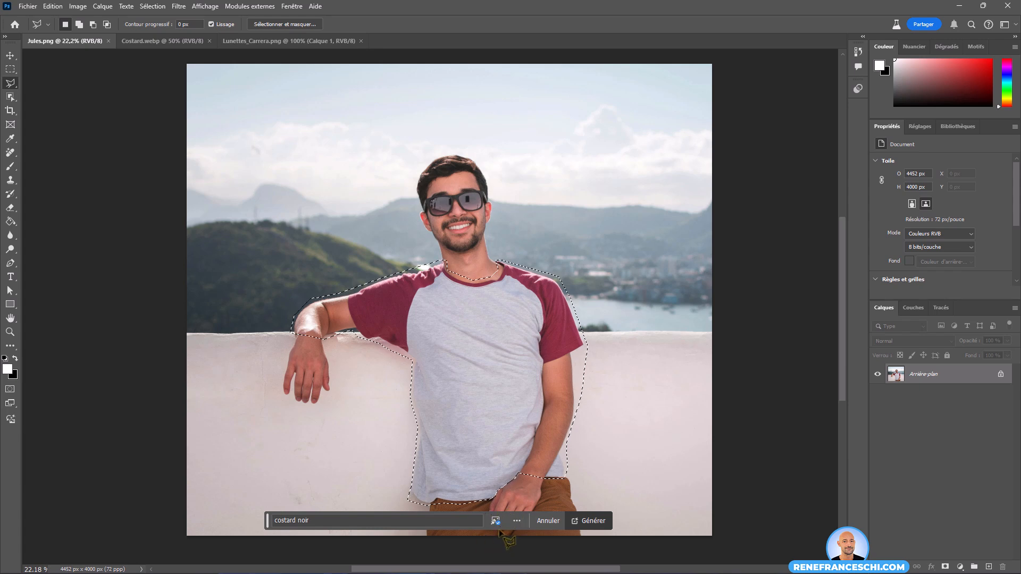
left_click(588, 521)
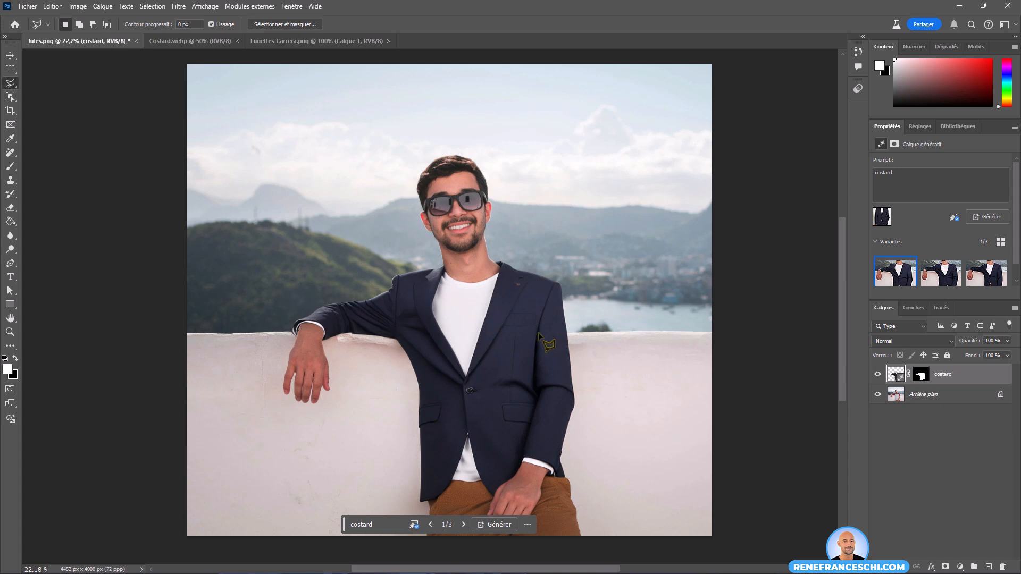
Choose the second suit variant and compare it with the original outfit by toggling the costard layer's visibility
left_click(937, 277)
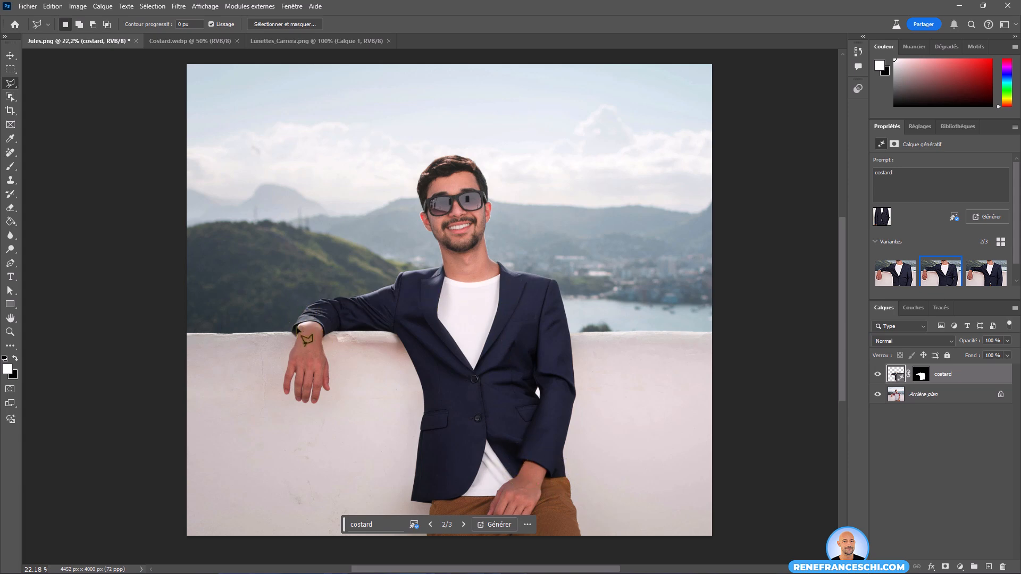
left_click(877, 375)
left_click(877, 375)
left_click(877, 375)
left_click(878, 375)
left_click(878, 375)
left_click(878, 375)
left_click(878, 375)
left_click(878, 375)
left_click(878, 375)
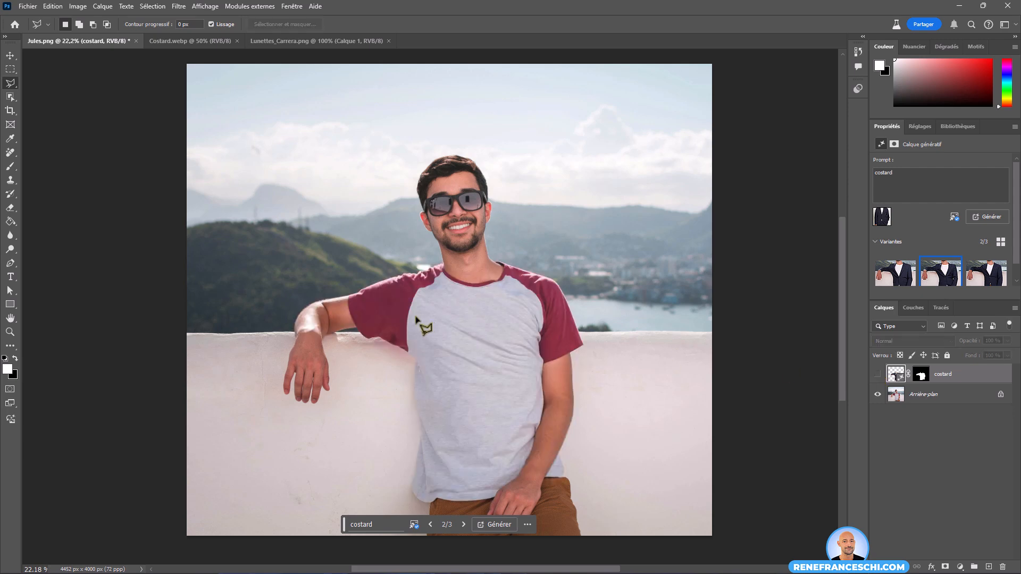
left_click(878, 375)
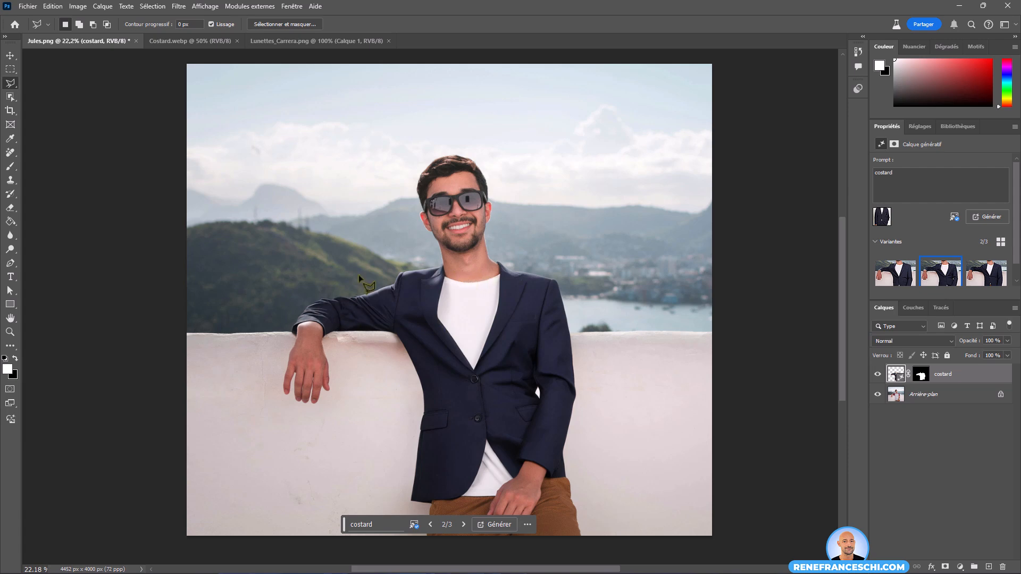
Generate similar results from the second suit variant
left_click(487, 524)
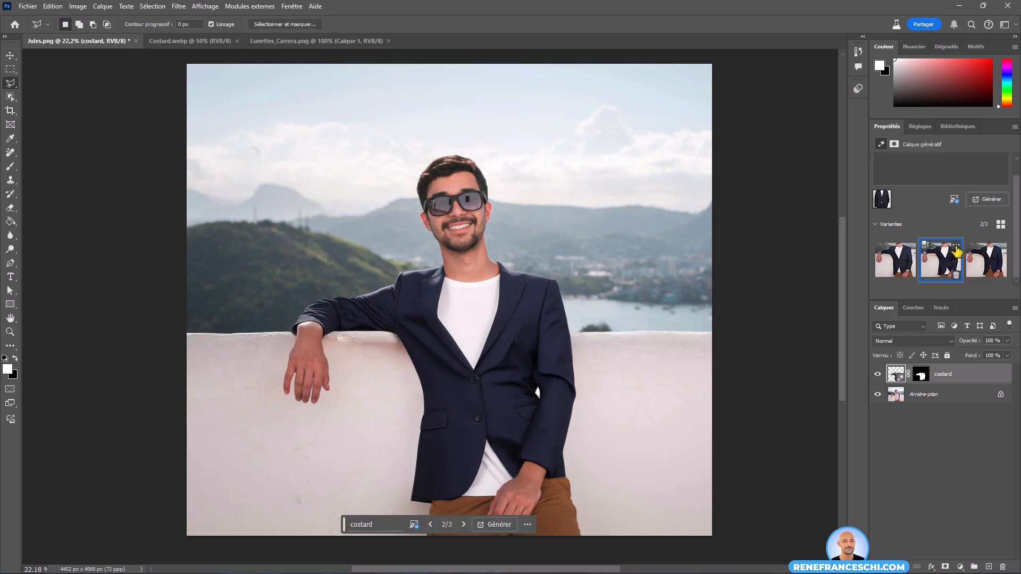
left_click(957, 247)
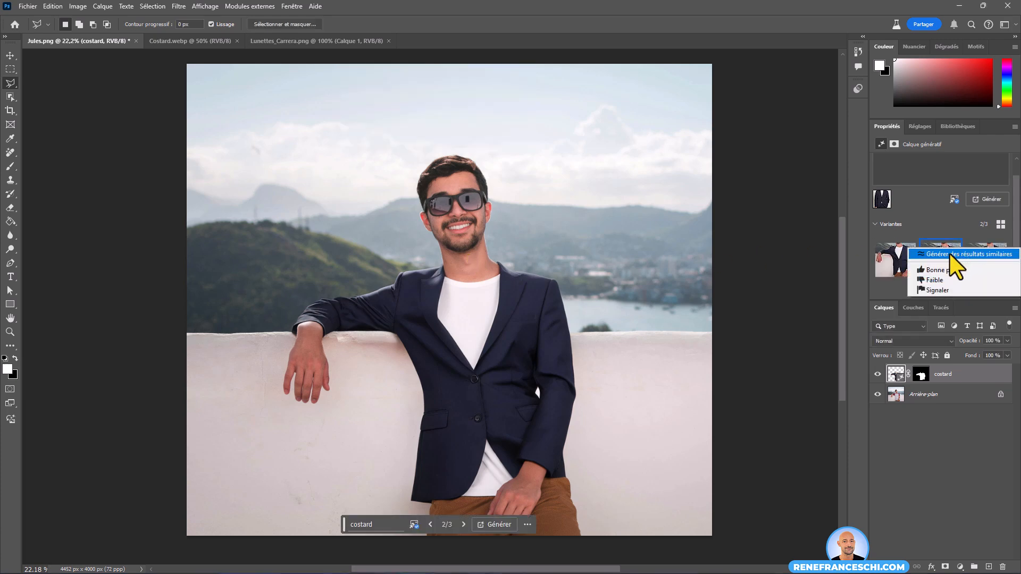
left_click(984, 254)
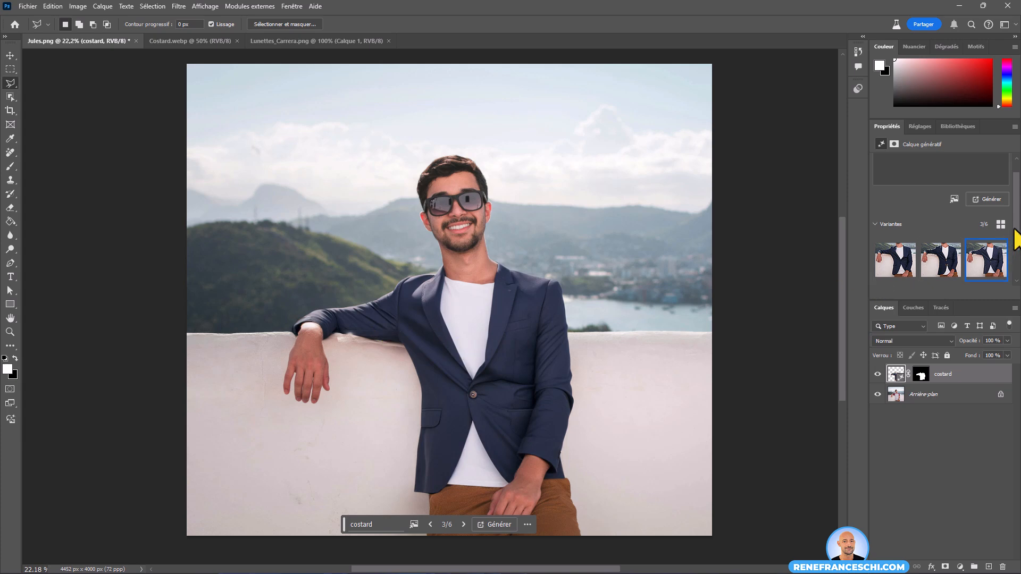
Choose the fifth suit variant and compare it with the original by hiding and showing the costard layer
left_click_drag(1014, 229, 1016, 272)
left_click(941, 259)
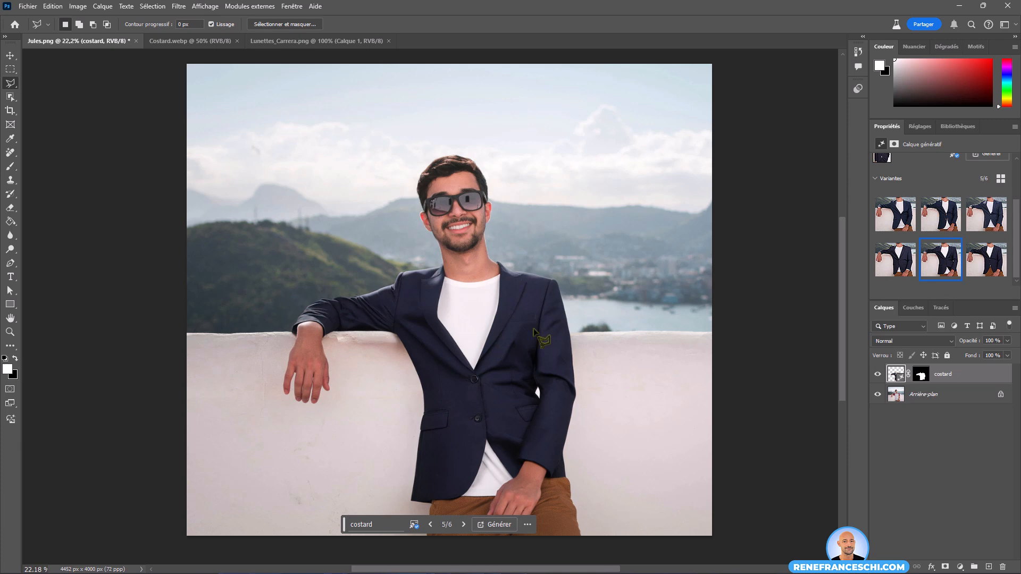
left_click(878, 375)
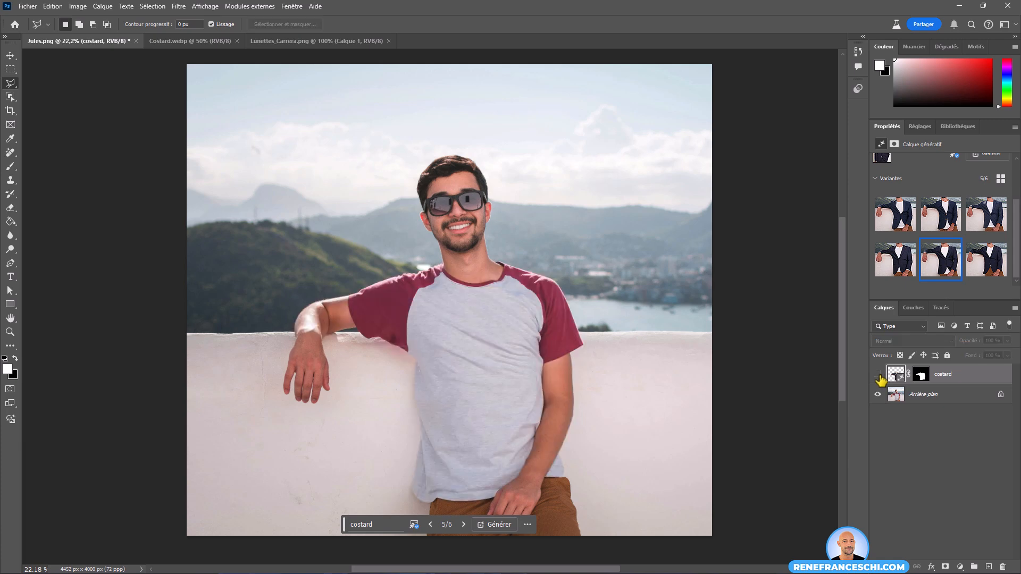
left_click(879, 375)
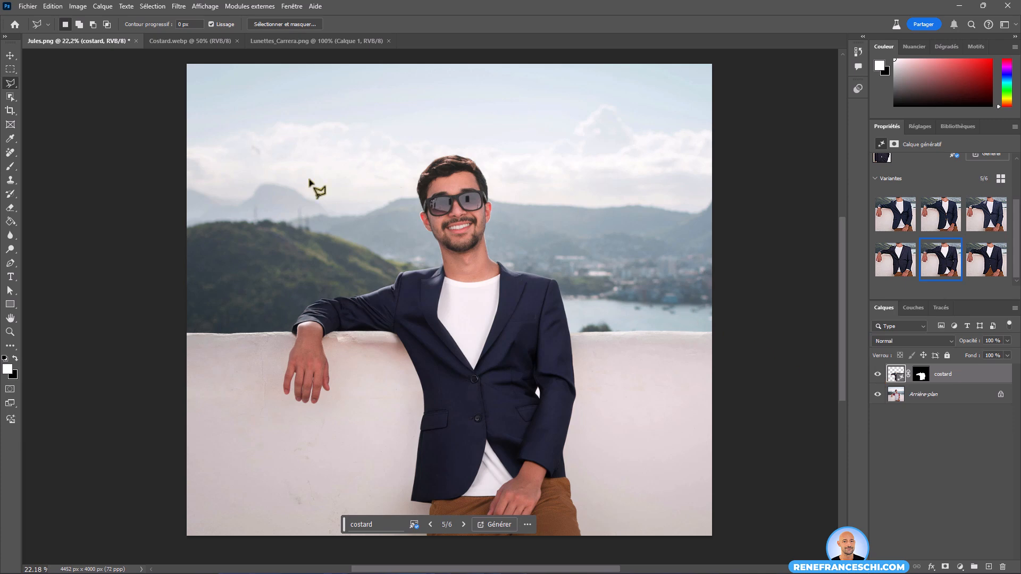
View the Lunettes_Carrera.png reference, then outline the man's sunglasses in the portrait with the Polygonal Lasso
left_click(276, 43)
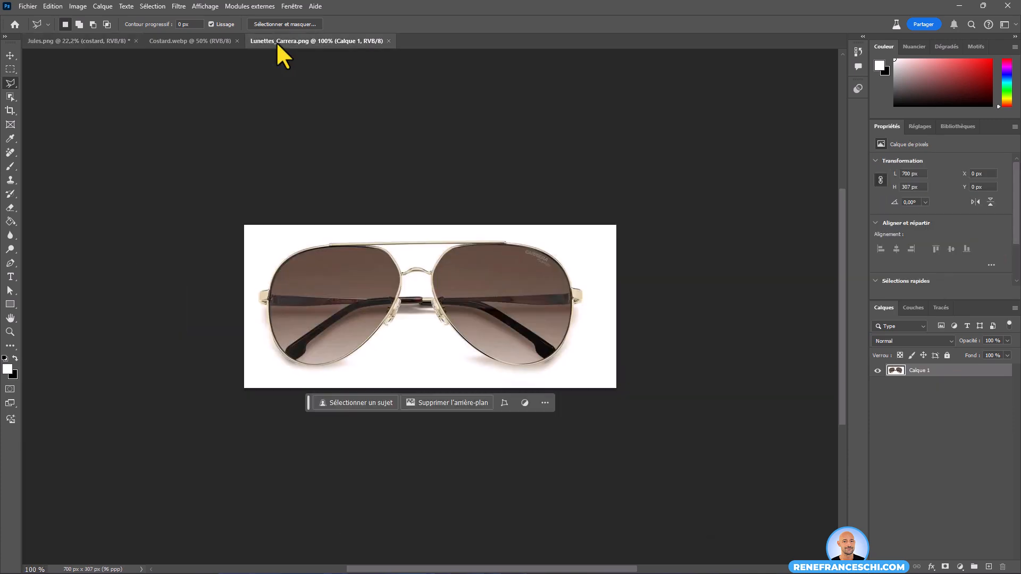
left_click(91, 43)
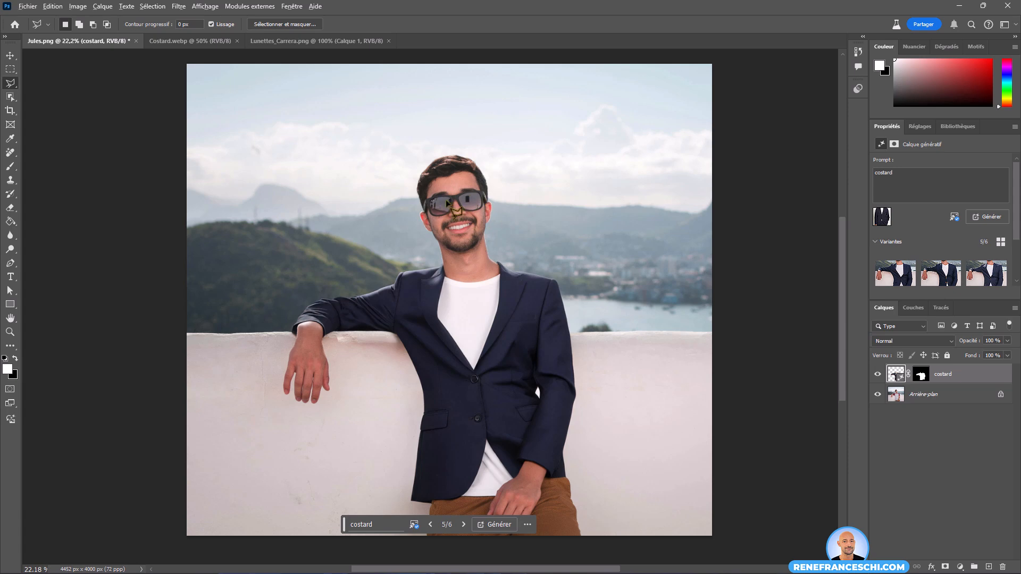
scroll(450, 208, "up", 6)
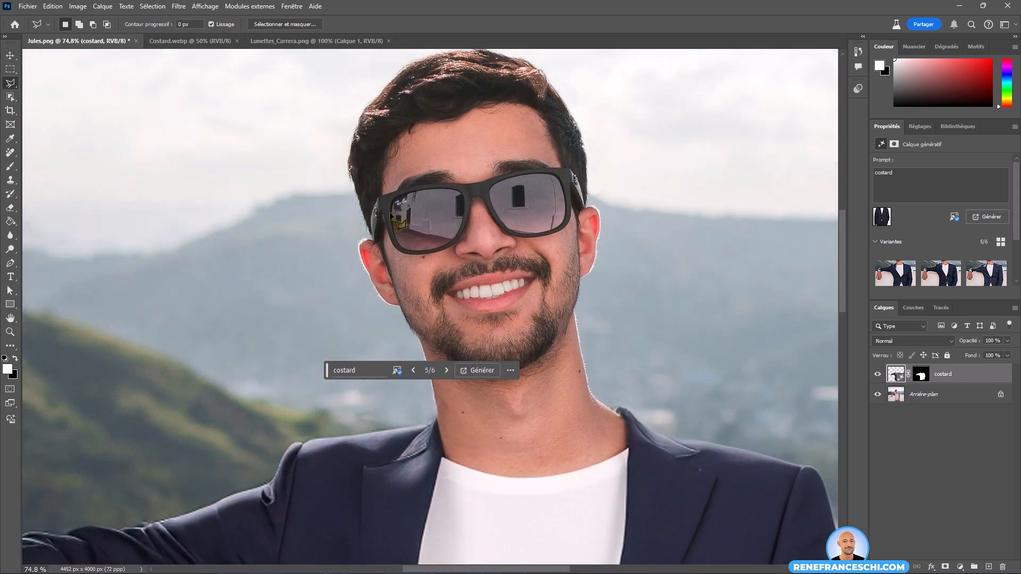
left_click(358, 223)
left_click(385, 235)
left_click(394, 256)
left_click(477, 202)
left_click(503, 235)
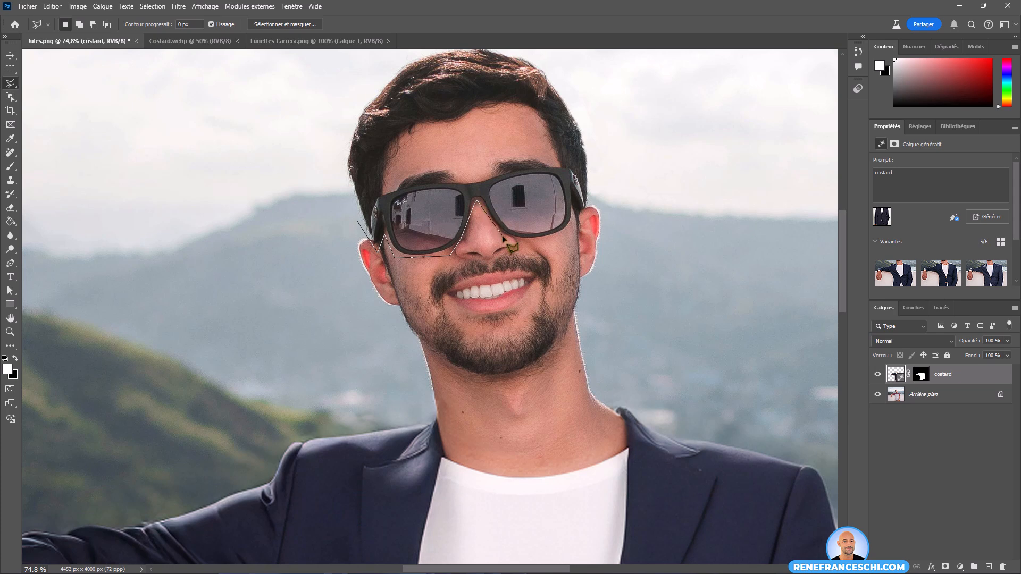
left_click(573, 234)
left_click(590, 208)
left_click(496, 168)
double_click(359, 222)
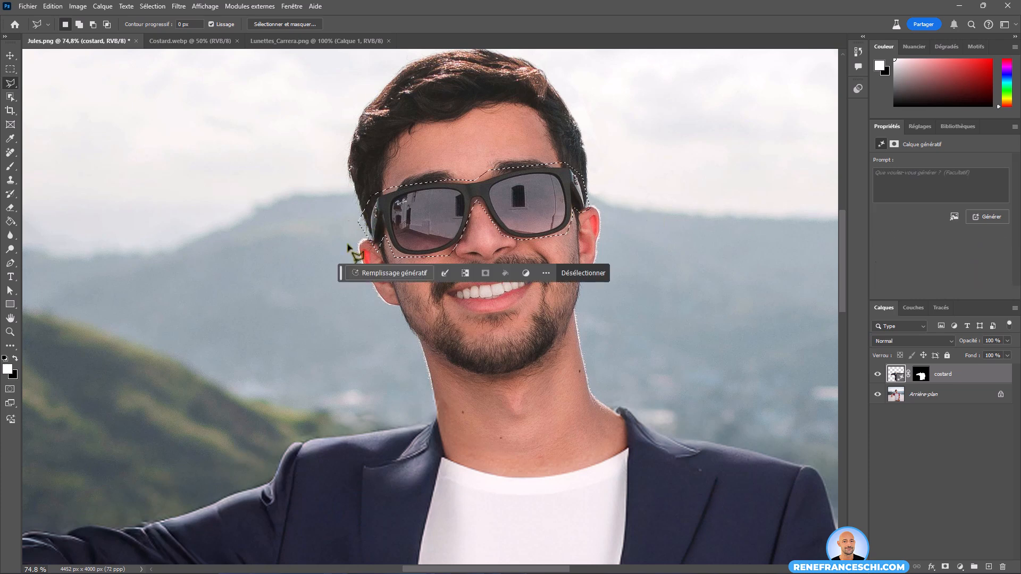
Start a Generative Fill on the sunglasses selection with the prompt "lunettes de soleil"
left_click(371, 273)
type("lunettes de ")
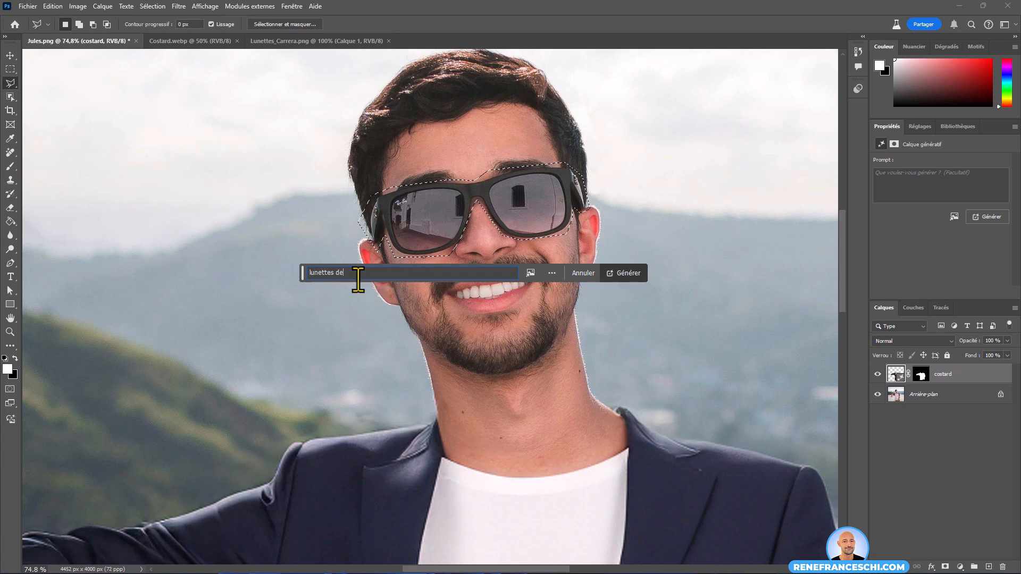
type("soleil")
Attach the Lunettes_Carrera image as the reference image and generate the new sunglasses
mouse_move(527, 273)
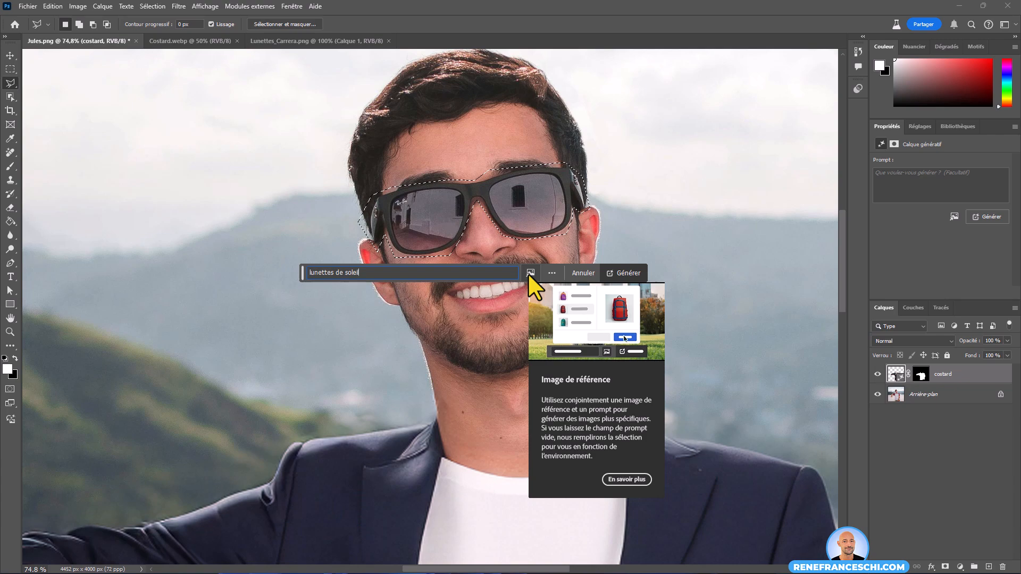
left_click(530, 273)
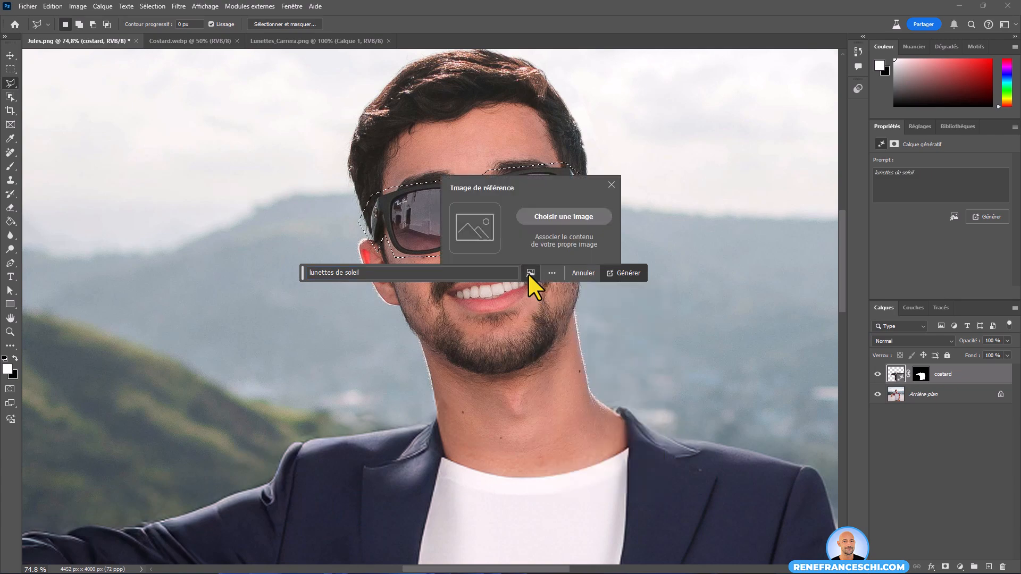
left_click(551, 216)
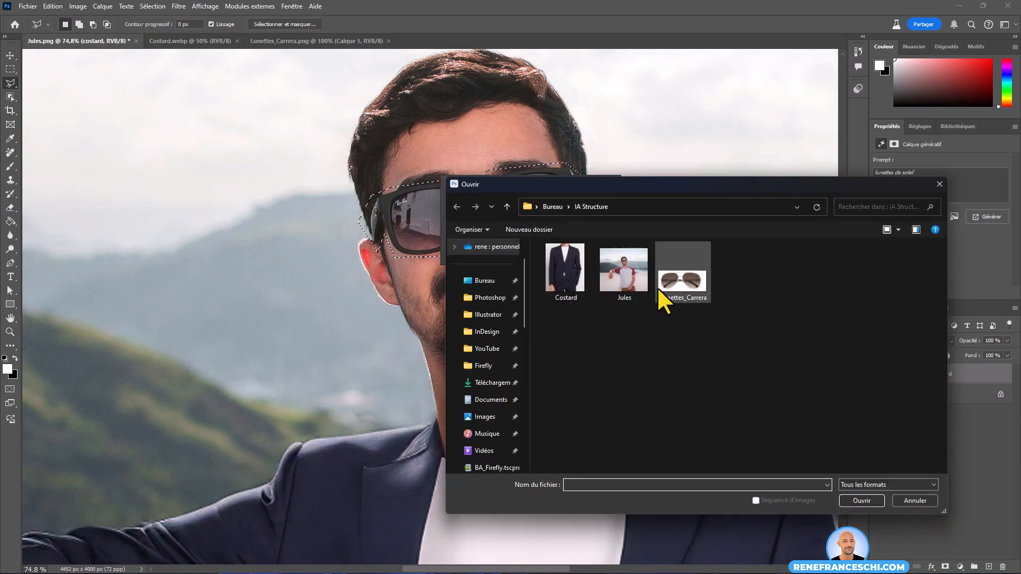
double_click(666, 303)
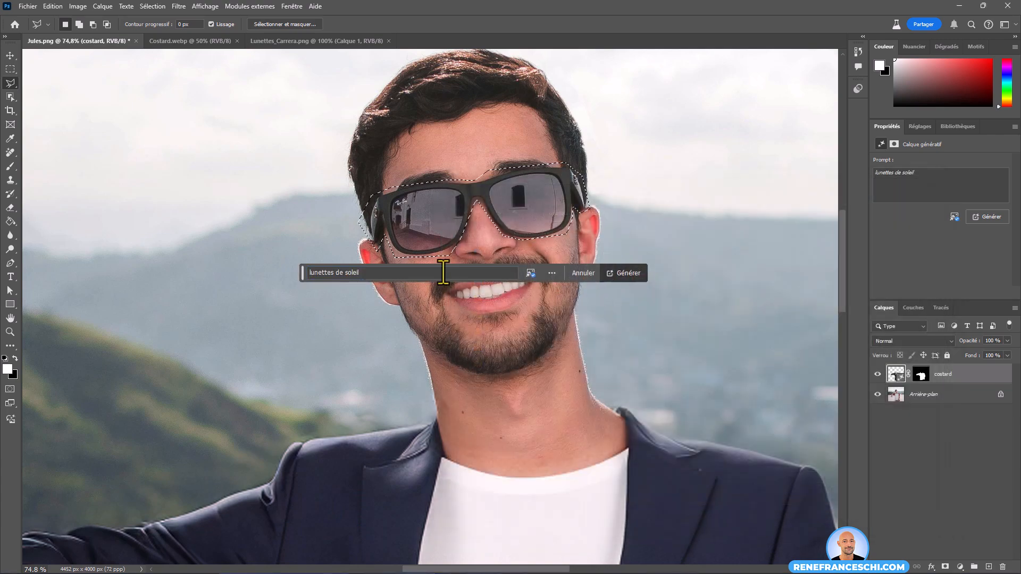
left_click(622, 272)
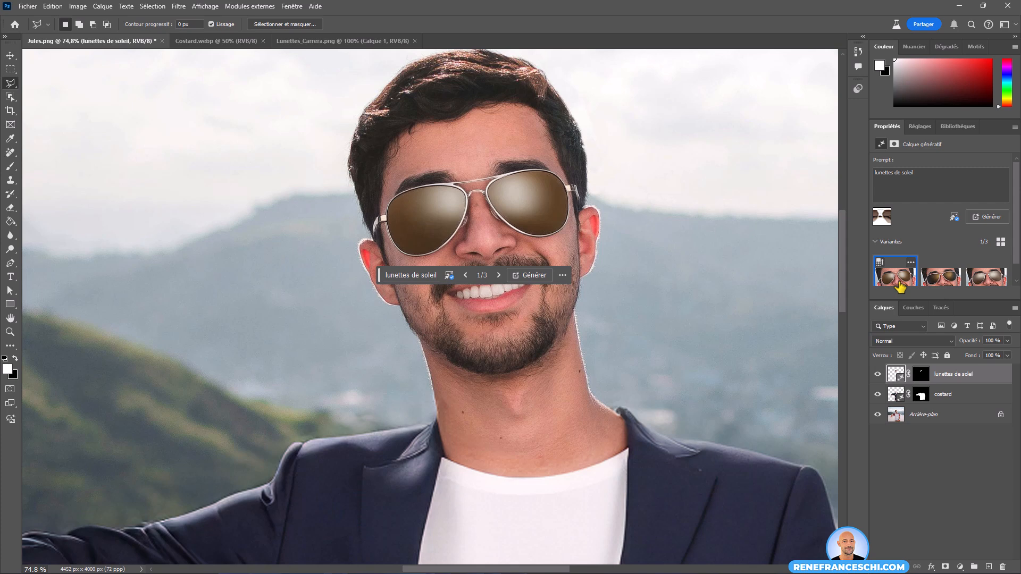
Compare the three generated sunglasses variants, keep the first one, and check it against the Lunettes_Carrera.png reference
left_click(937, 278)
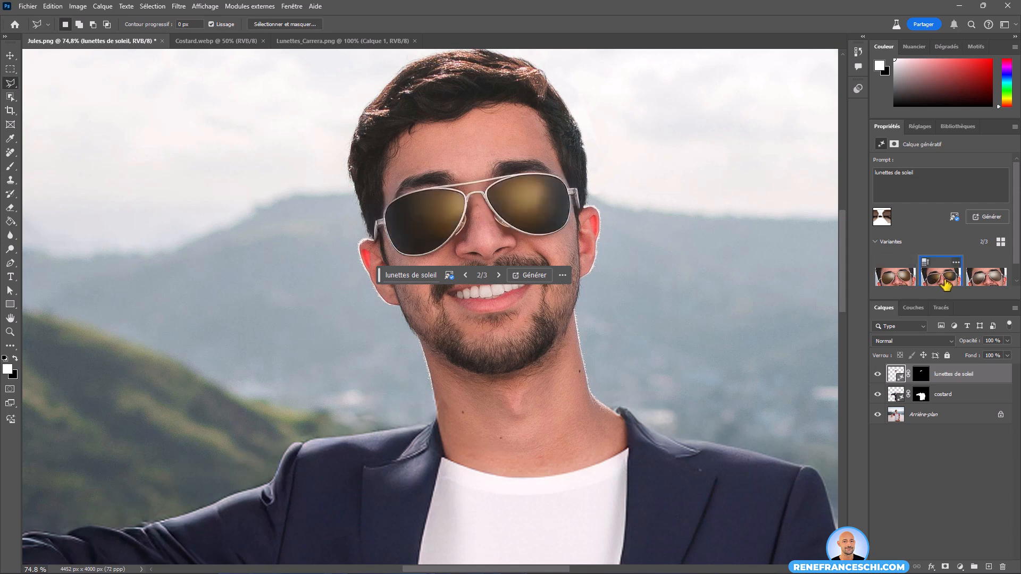
left_click(987, 278)
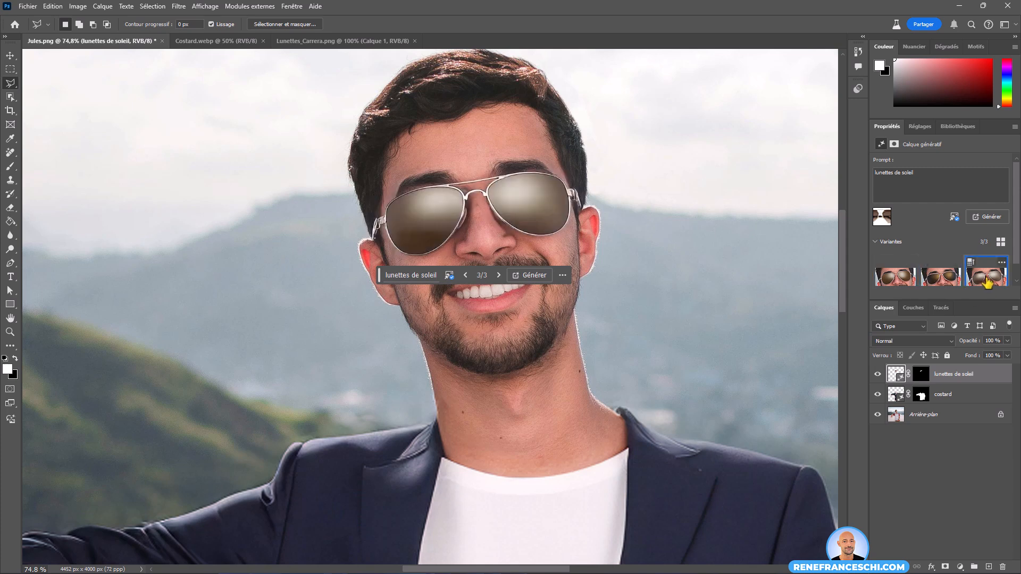
left_click(900, 280)
left_click(942, 280)
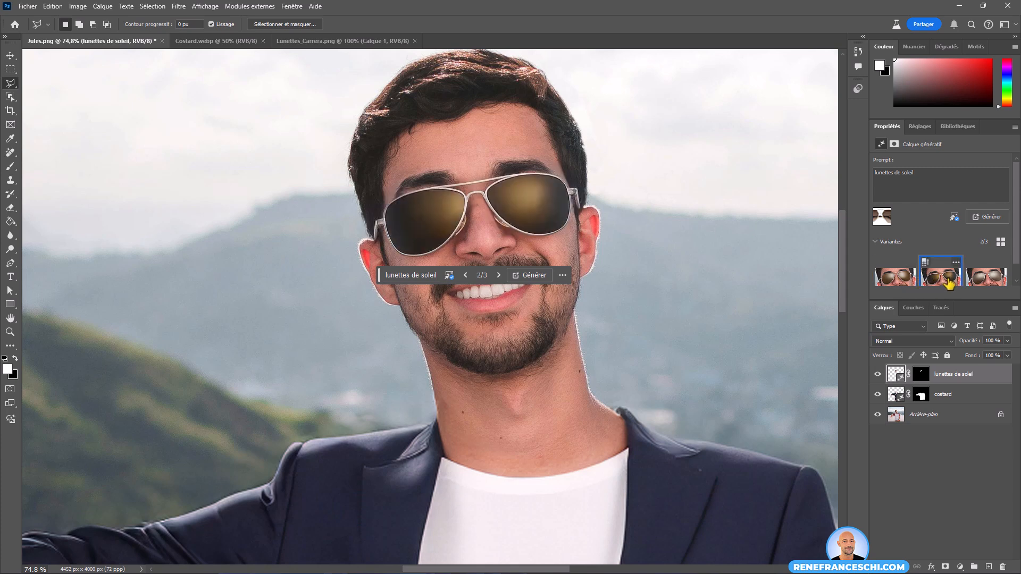
left_click(944, 284)
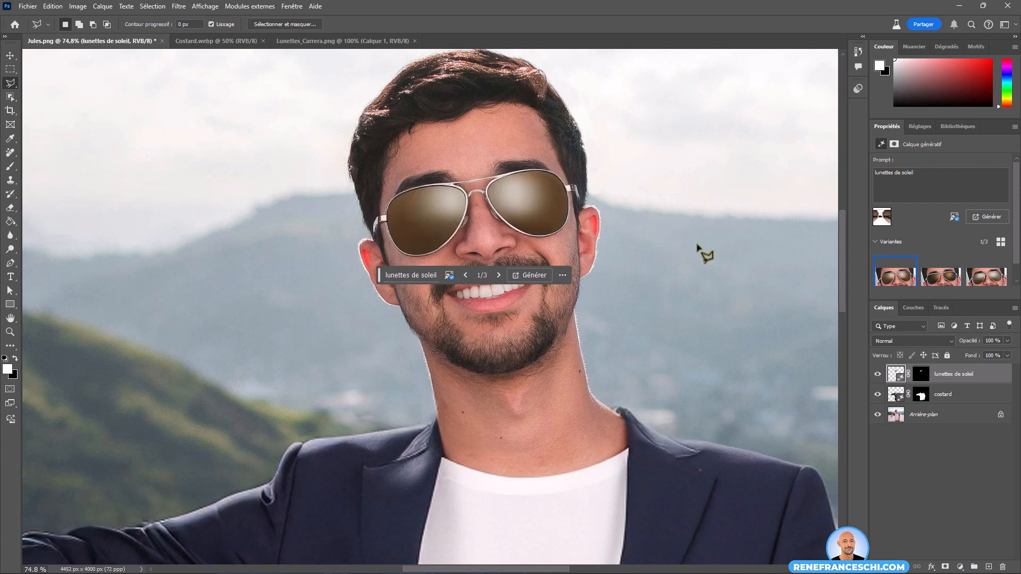
left_click(305, 40)
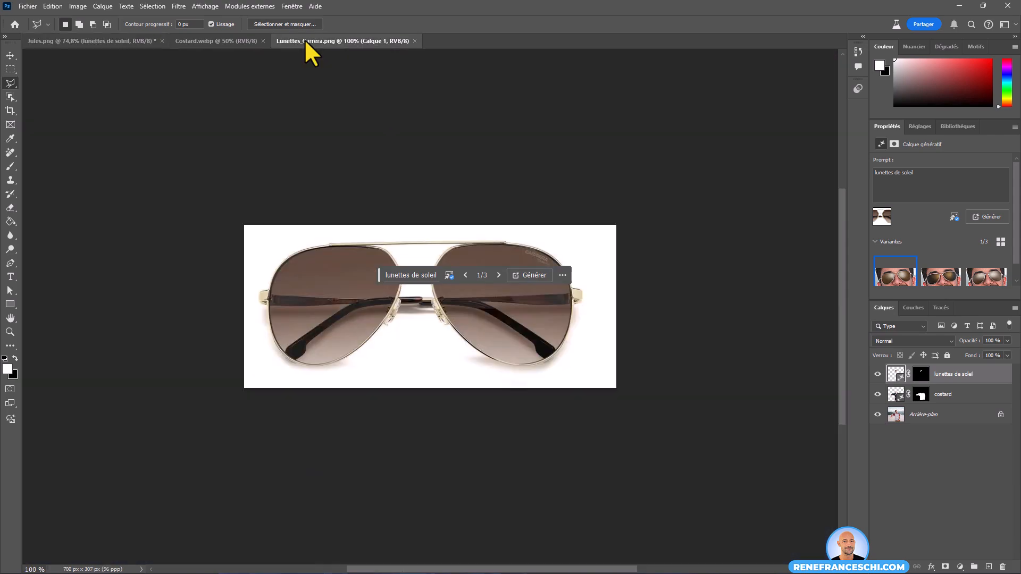
left_click(141, 41)
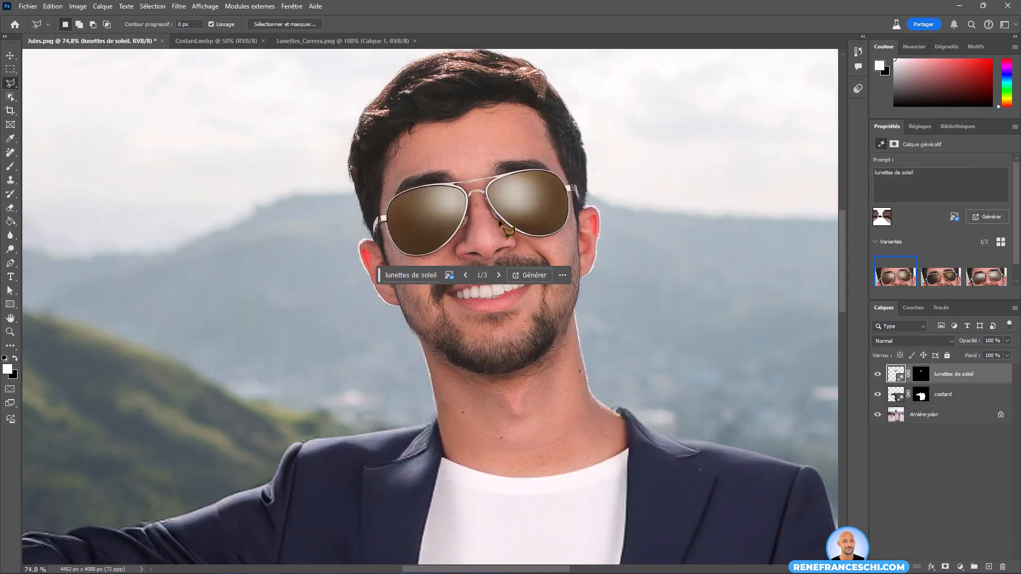
Paint black with the Brush over both lenses on the lunettes de soleil layer mask to bring back the original lens reflections
mouse_move(906, 286)
left_click(923, 377)
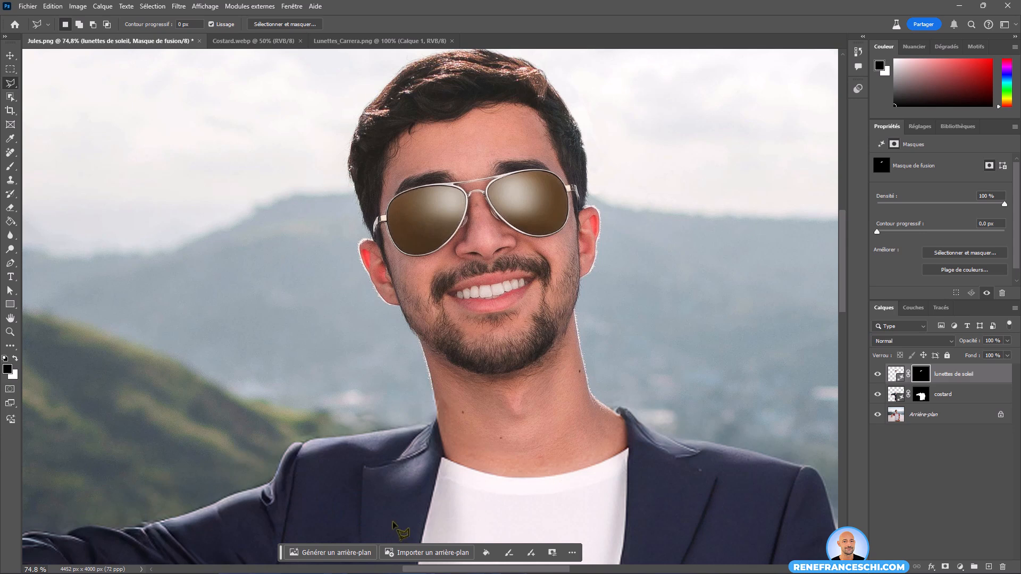
left_click(510, 554)
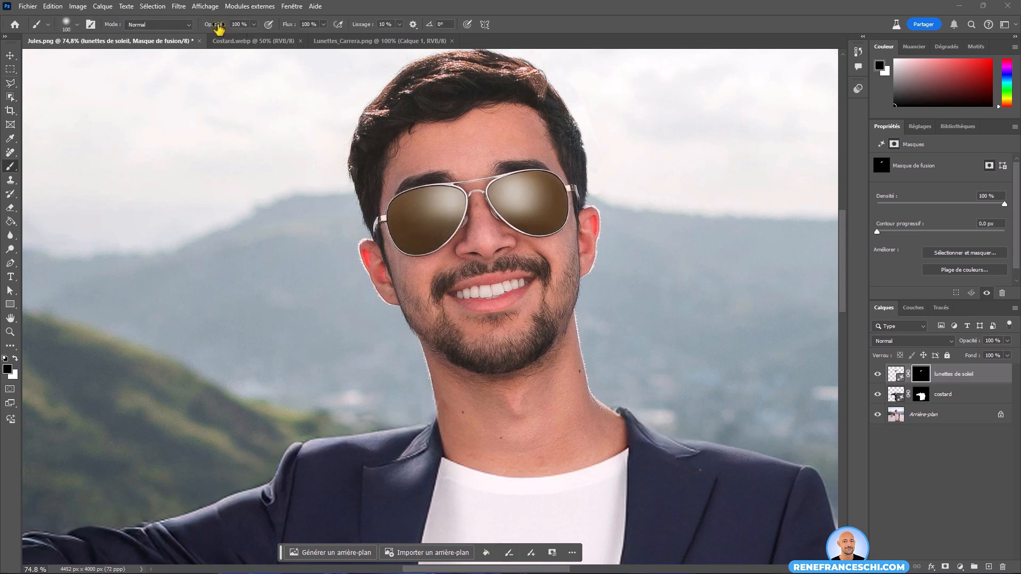
left_click_drag(413, 216, 537, 193)
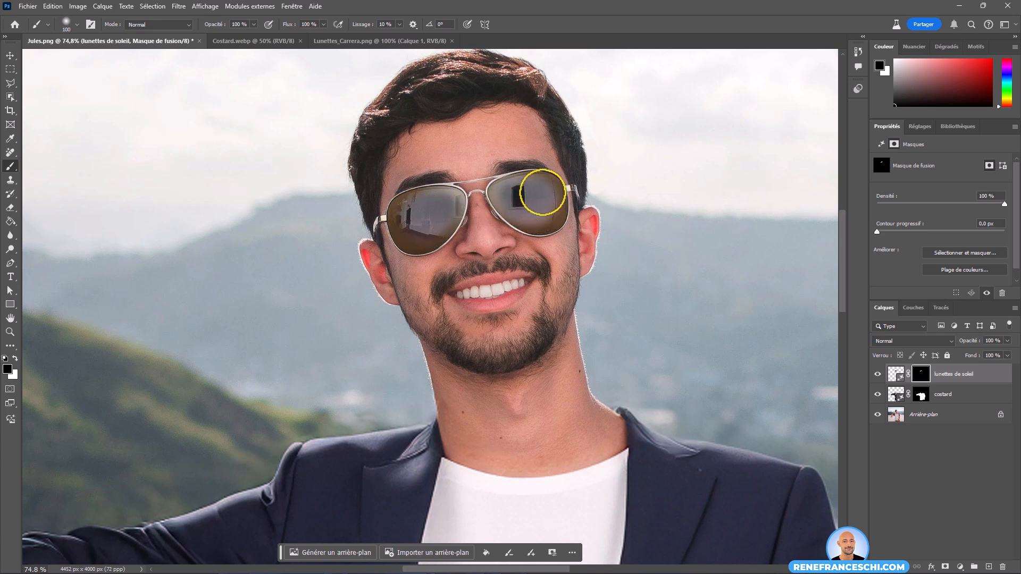
mouse_move(549, 212)
left_mouse_down()
mouse_move(503, 202)
mouse_move(527, 205)
mouse_move(431, 215)
mouse_move(553, 191)
mouse_move(508, 192)
mouse_move(521, 188)
mouse_move(537, 192)
mouse_move(428, 215)
mouse_move(406, 205)
mouse_move(434, 197)
mouse_move(616, 207)
mouse_move(441, 204)
mouse_move(503, 197)
mouse_move(452, 213)
mouse_move(534, 204)
mouse_move(415, 223)
left_mouse_up()
double_click(7, 319)
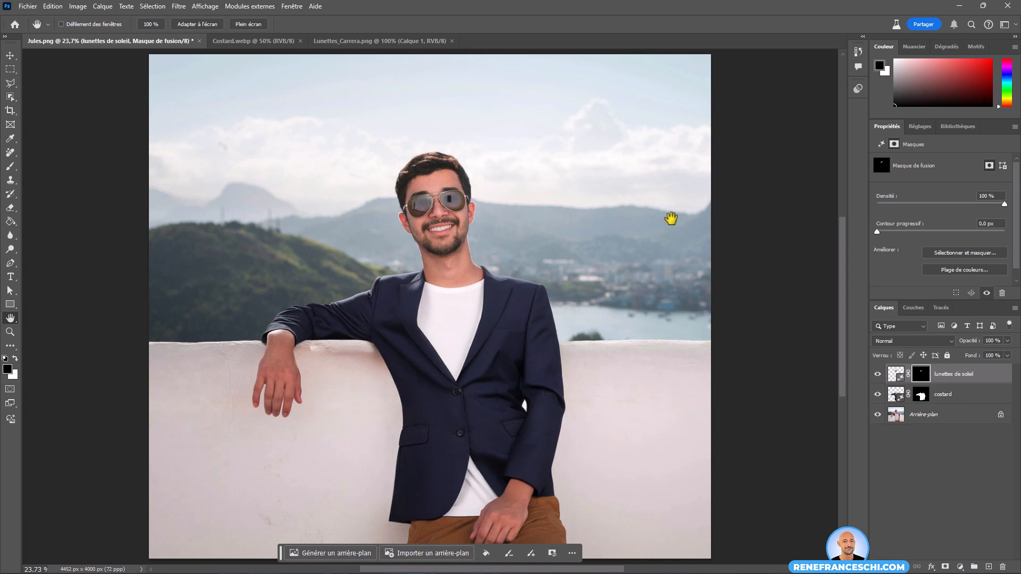
Save a history snapshot of the edited portrait and compare it with the original Jules.png state, ending on the snapshot
left_click(858, 52)
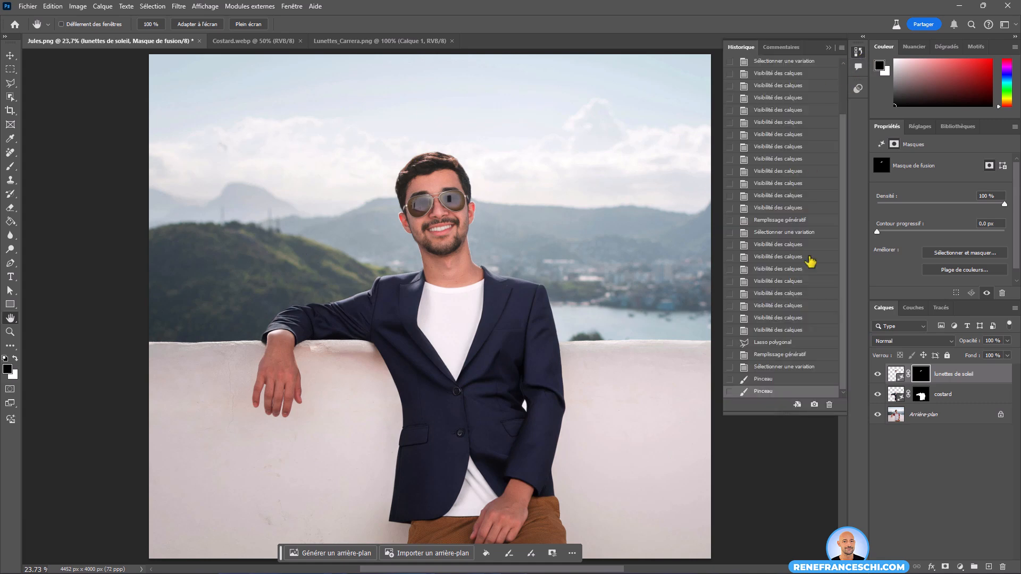
left_click(823, 403)
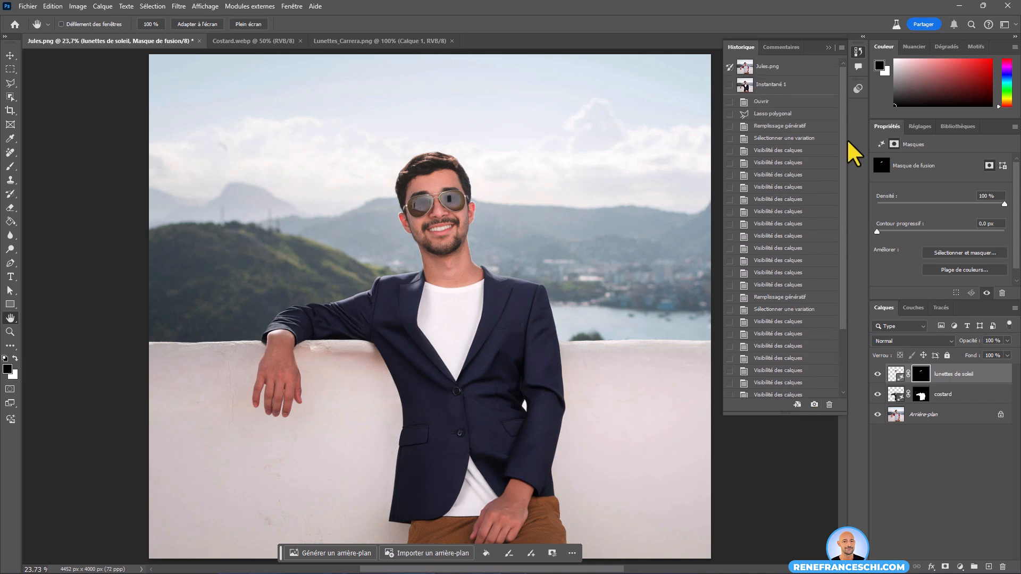
left_click(771, 67)
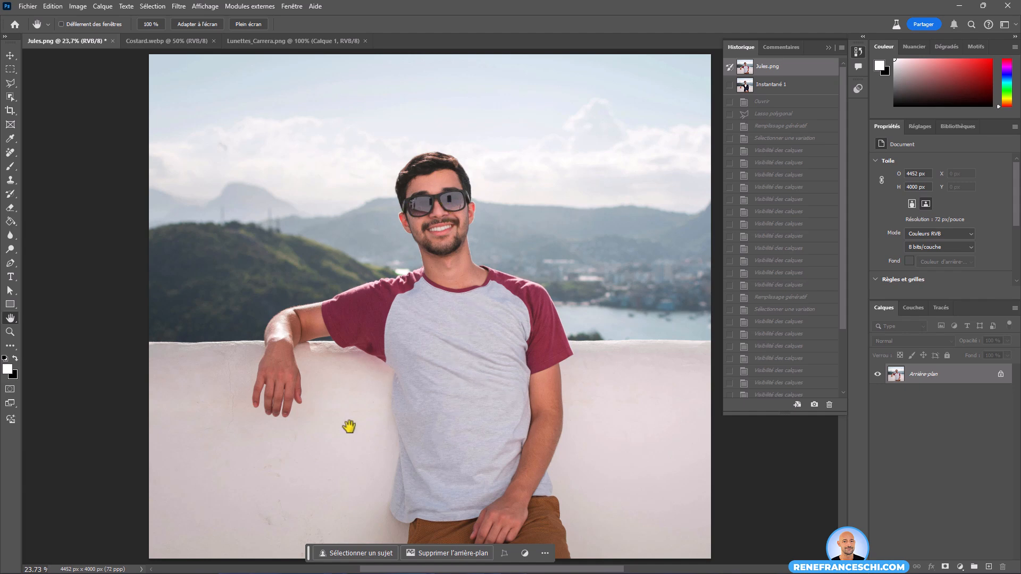
left_click(784, 91)
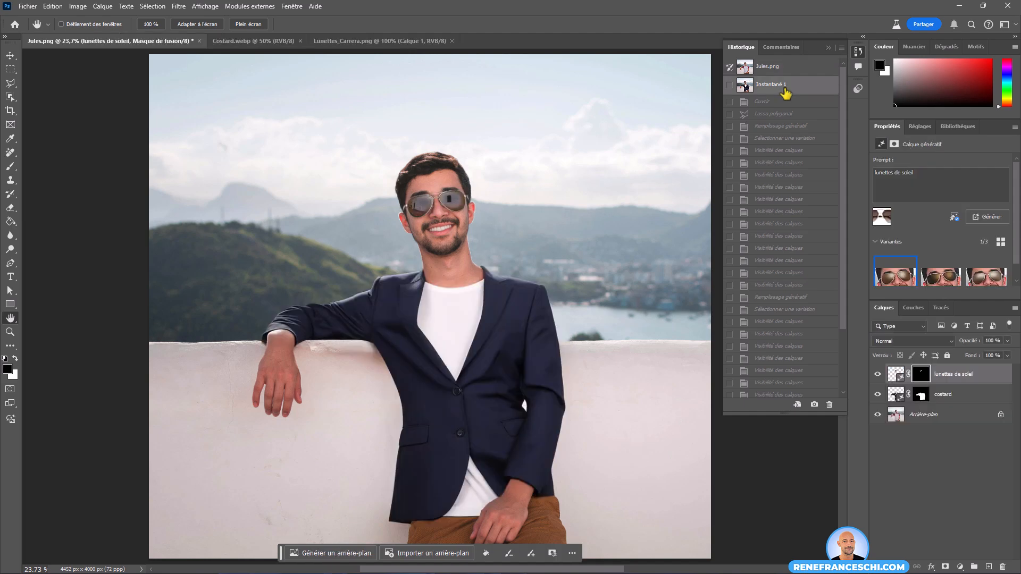